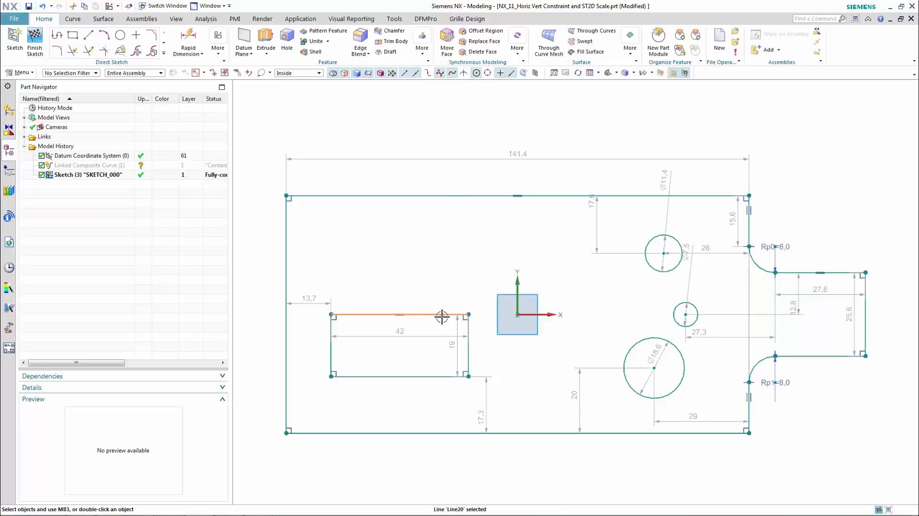
- Browse the sketch relations of the inner rectangle's upper horizontal line together with its right vertical line
right_click(442, 315)
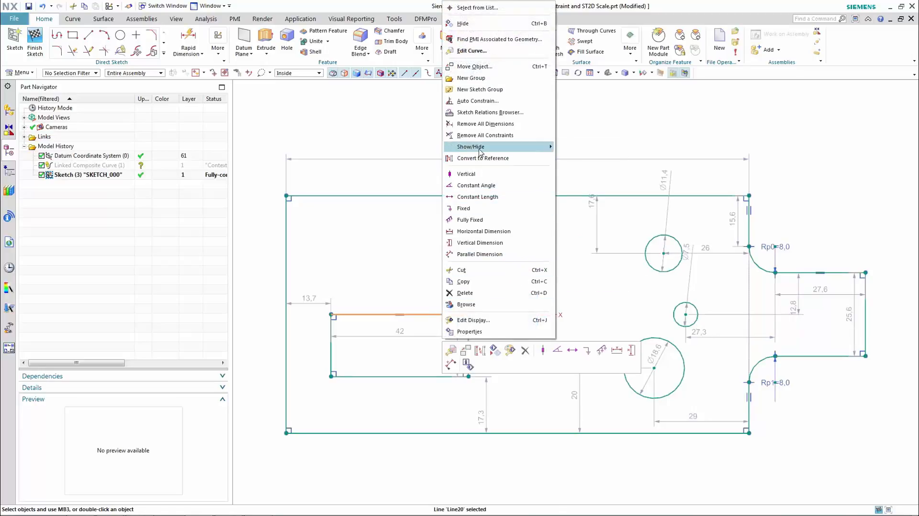
left_click(481, 112)
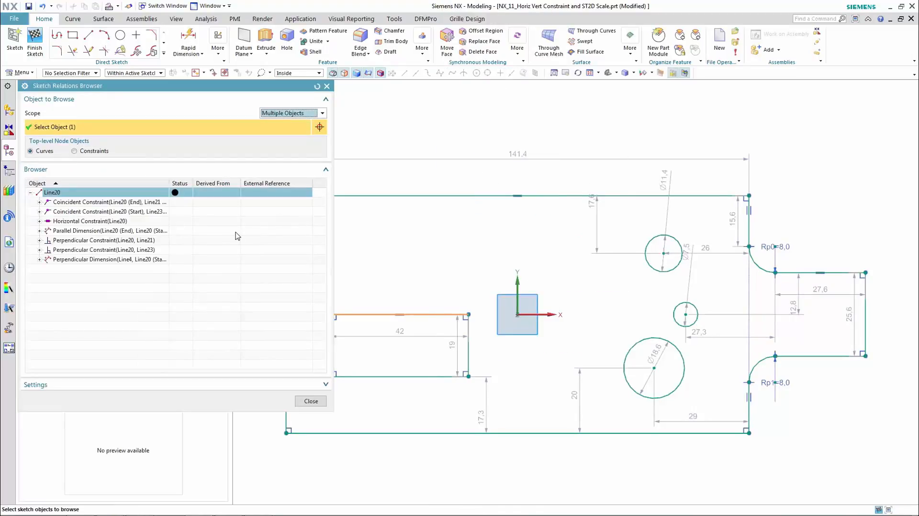
left_click(468, 344)
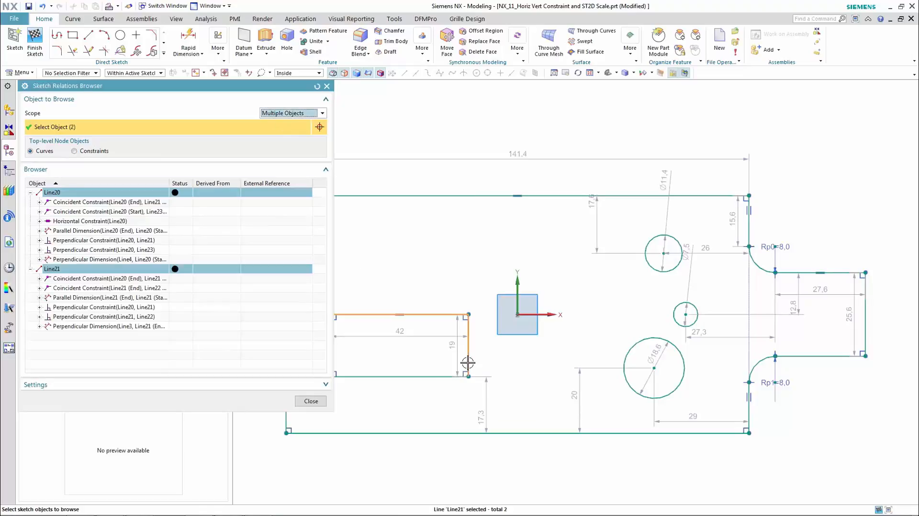
- Browse the relations of the upper Ø11.4 circle as a single object, with constraints as the top-level nodes
left_click(291, 113)
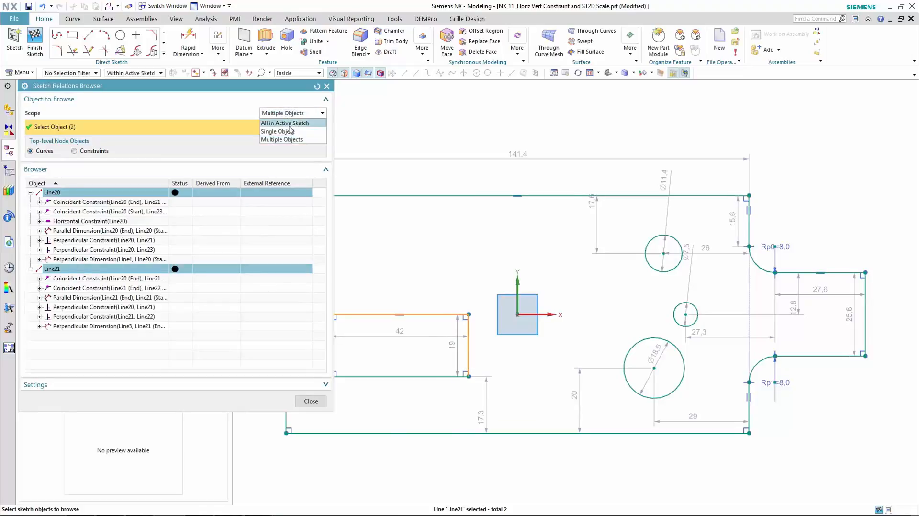
left_click(289, 130)
left_click(651, 270)
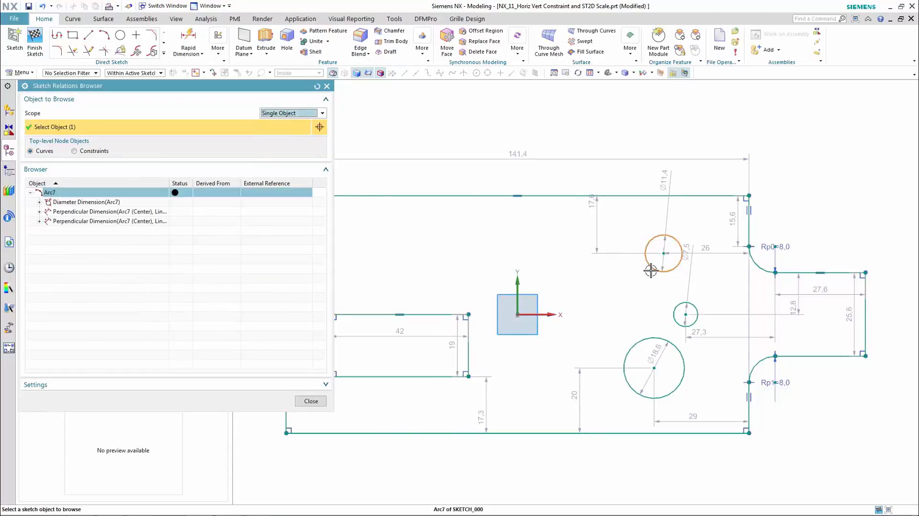
left_click(74, 152)
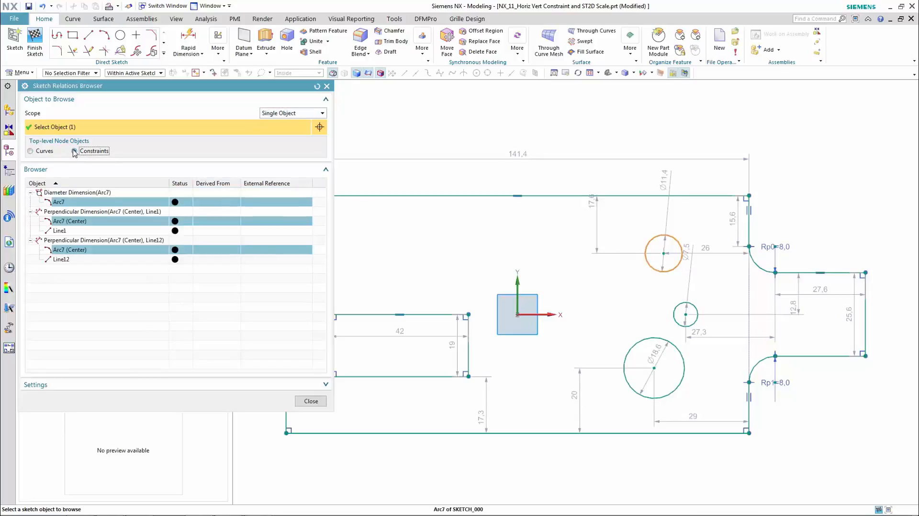
- Review relations for all objects in the active sketch, first by constraints and finally by curves, and close the Sketch Relations Browser
left_click(299, 114)
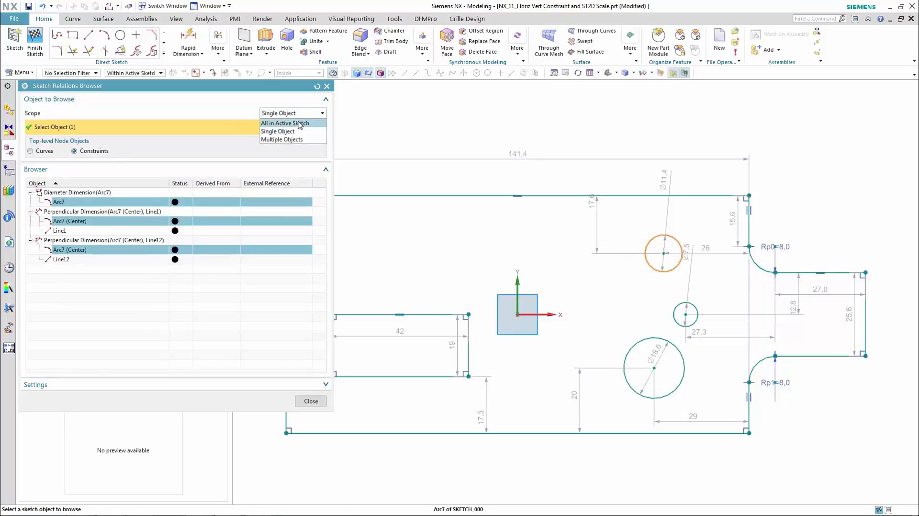
left_click(301, 124)
scroll(115, 257, "down", 10)
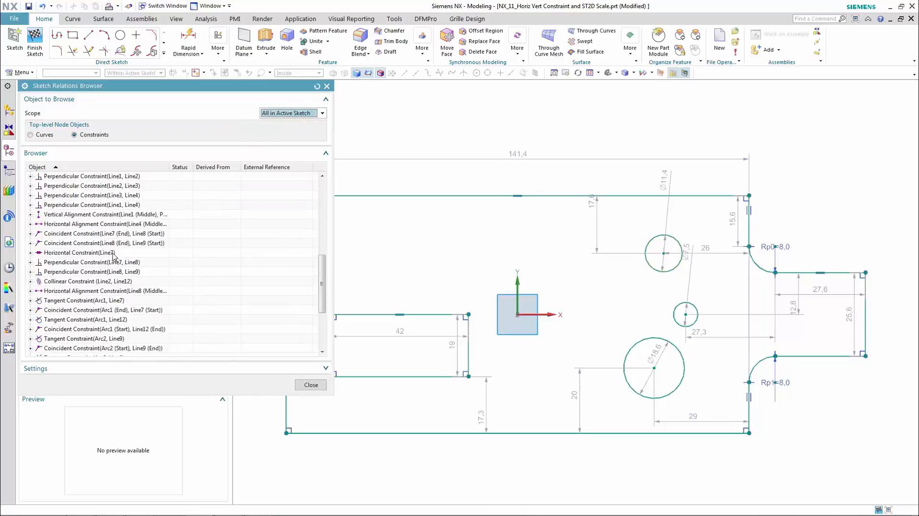
scroll(114, 257, "up", 10)
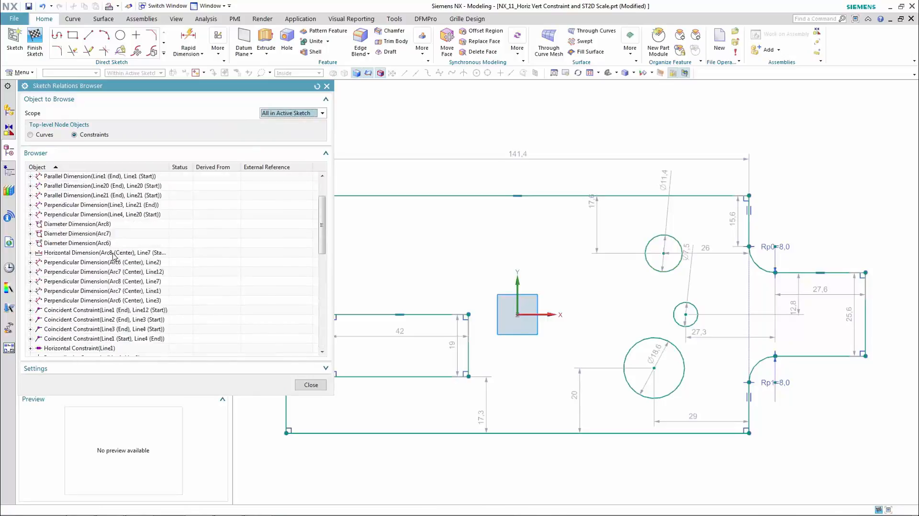
left_click(31, 135)
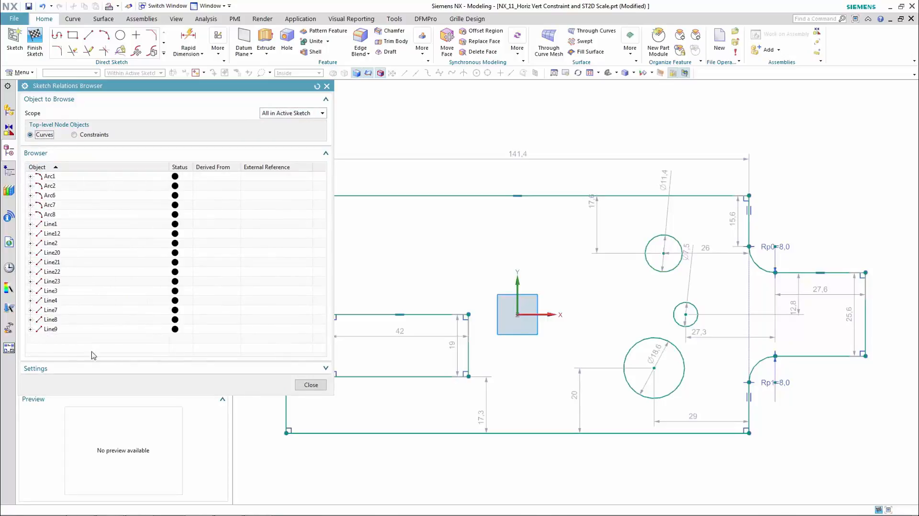
left_click(311, 385)
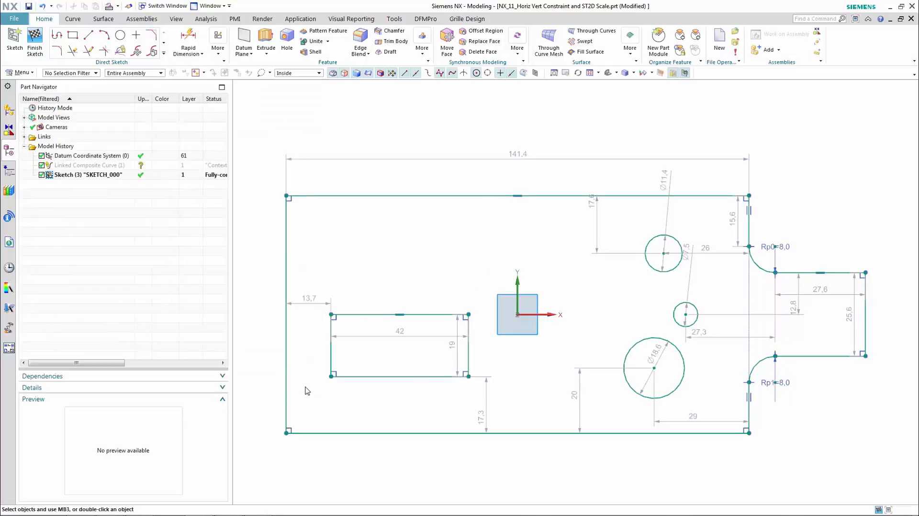
- Constrain the centres of the three circles to be vertically aligned
left_click(663, 253)
left_click(685, 314)
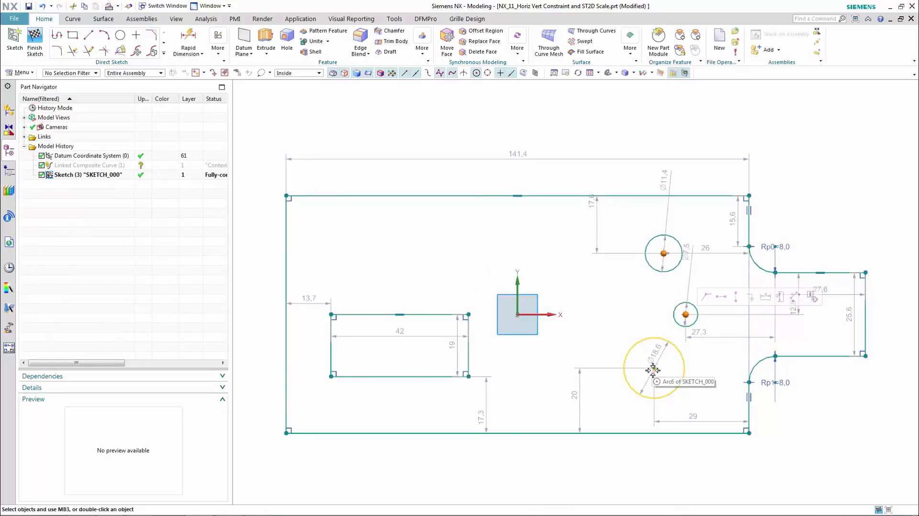
left_click(654, 370)
left_click(706, 363)
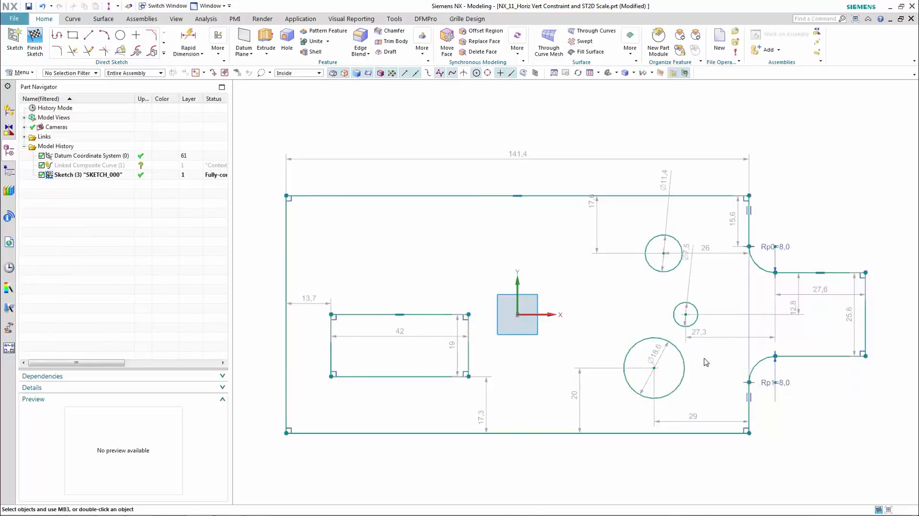
- Constrain the midpoint of the inner rectangle's right side to be horizontally aligned with the sketch origin
left_click(468, 345)
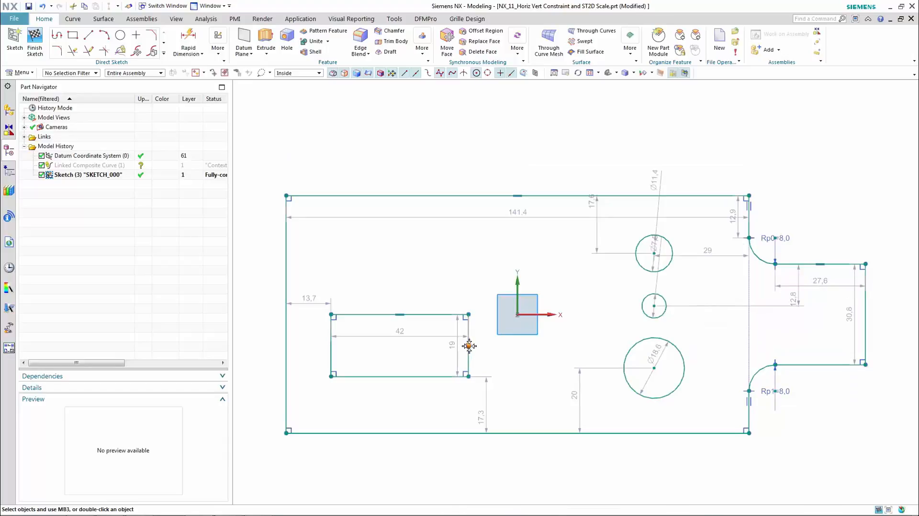
left_click(518, 314)
left_click(548, 317)
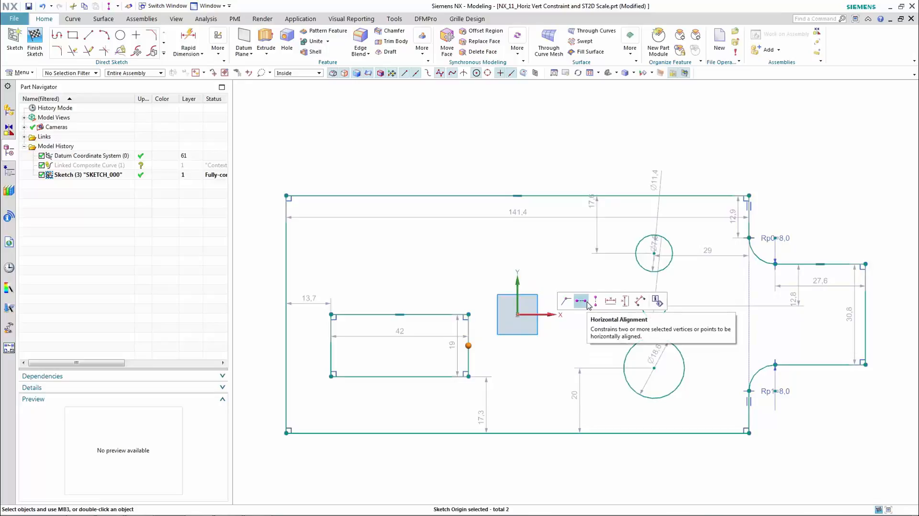
left_click(582, 302)
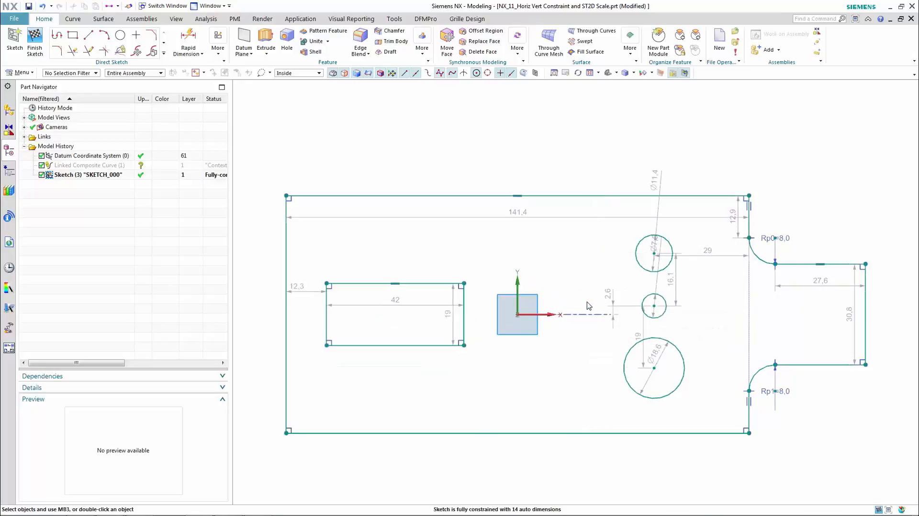
- Vertically align the midpoint of the inner rectangle's top side with the sketch origin, and resize the rectangle by its upper-left corner to about 39 by 28 mm
left_click(396, 284)
left_click(425, 290)
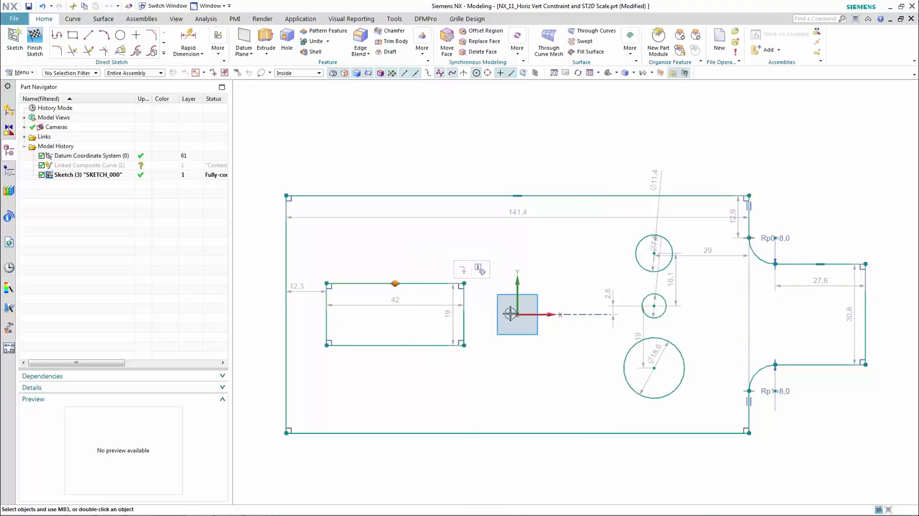
left_click(522, 314)
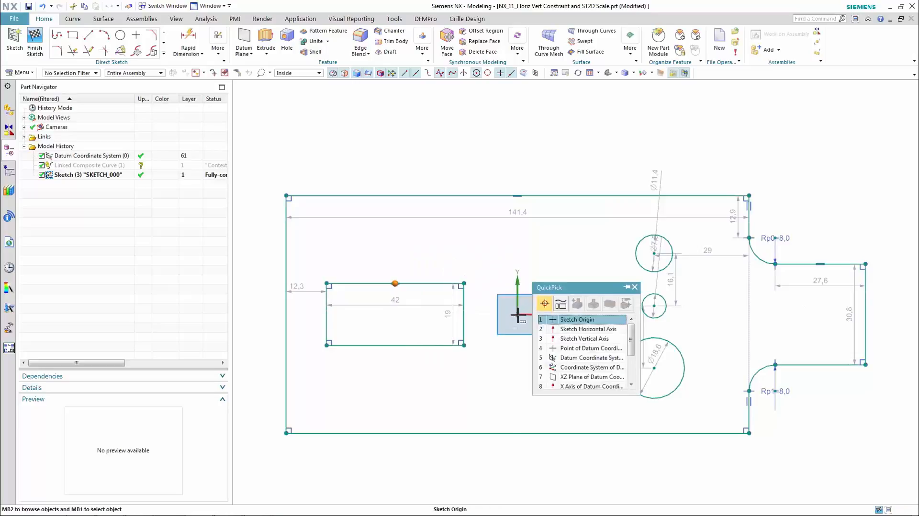
left_click(560, 316)
left_click(607, 302)
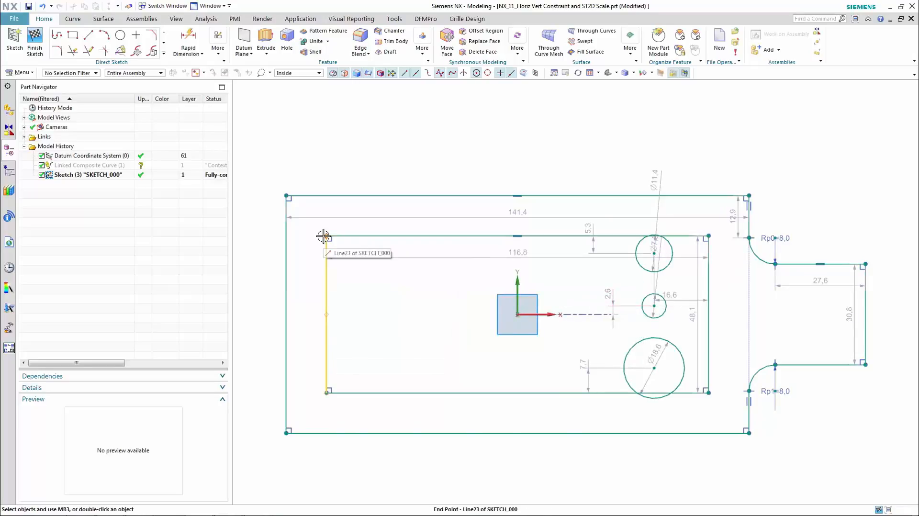
left_click_drag(326, 236, 476, 241)
mouse_move(442, 277)
left_mouse_down()
mouse_move(421, 294)
mouse_move(447, 282)
mouse_move(453, 302)
left_mouse_up()
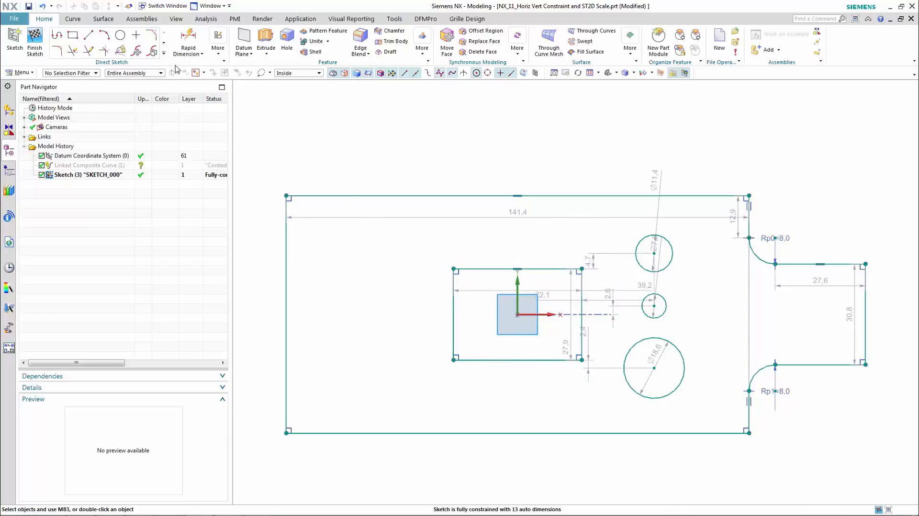
- Try Scale Curve on the five tab curves by 1.09, with the scale point on the inner rectangle's right side and the motion point on the tab's end
left_click(164, 54)
left_click(89, 88)
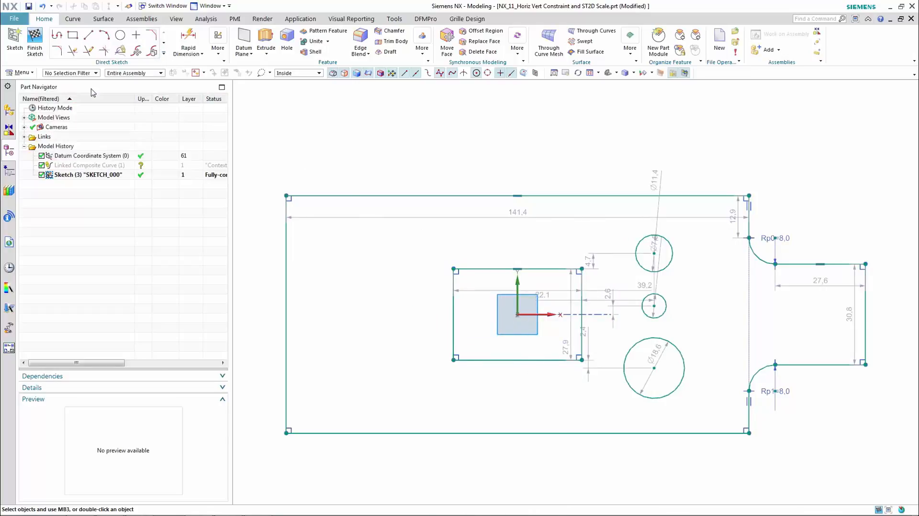
mouse_move(862, 224)
left_mouse_down()
mouse_move(744, 232)
mouse_move(723, 385)
mouse_move(867, 411)
mouse_move(883, 287)
left_mouse_up()
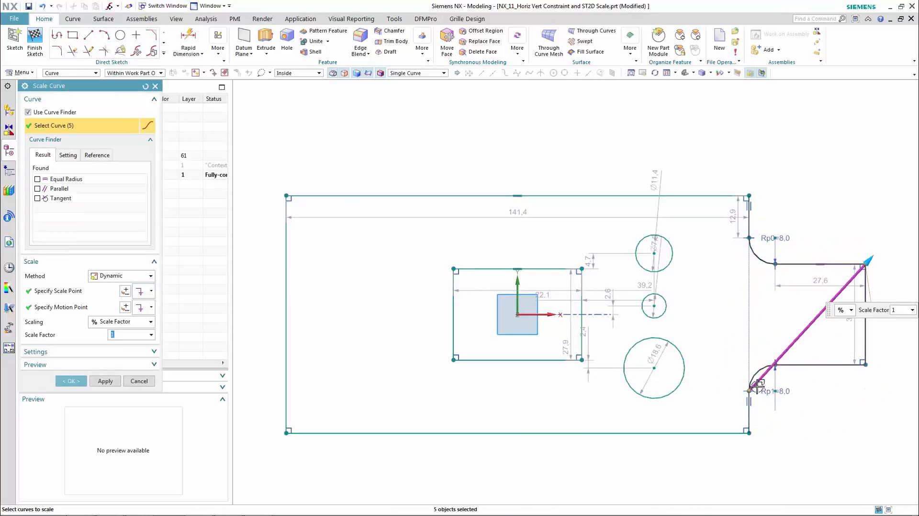
left_click_drag(745, 392, 583, 315)
left_click_drag(865, 264, 869, 312)
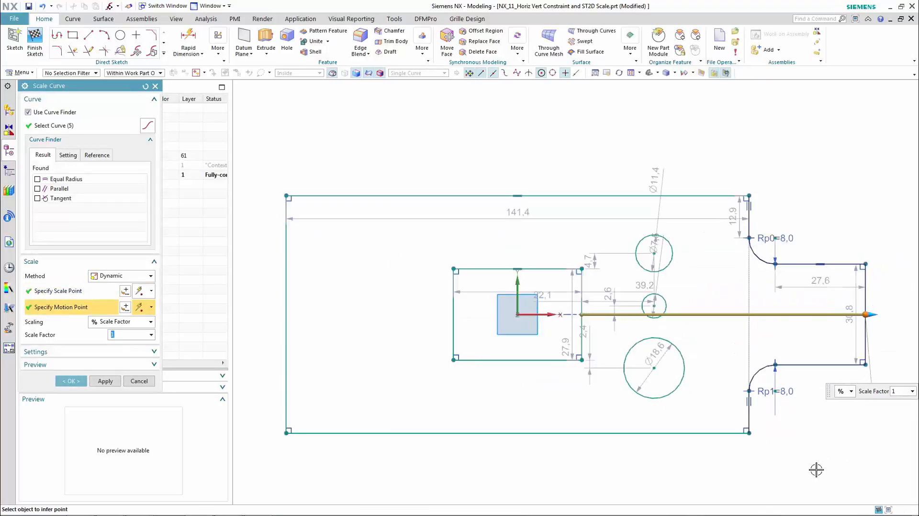
scroll(699, 351, "down", 1)
left_click_drag(841, 322, 862, 312)
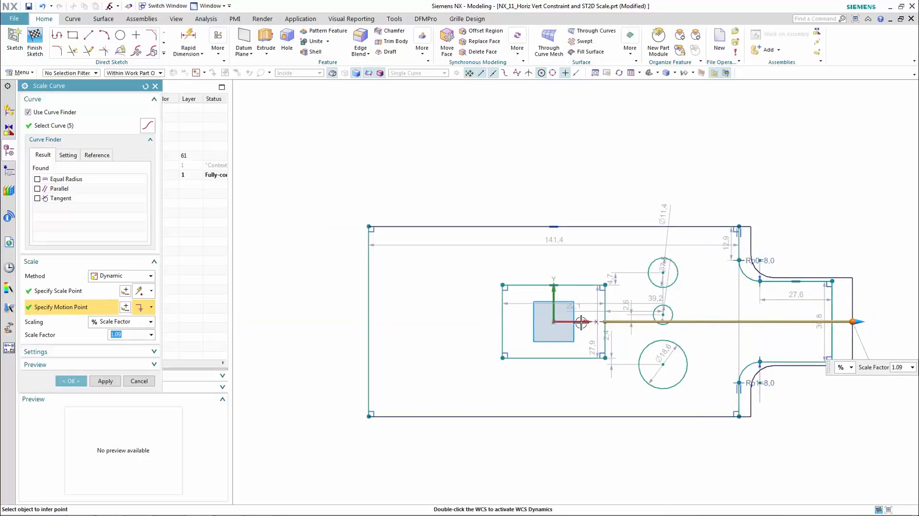
- Try scaling the tab curves from several other scale points, ending below the plate with a factor of 0.81, and cancel the scaling
left_click_drag(606, 321, 847, 320)
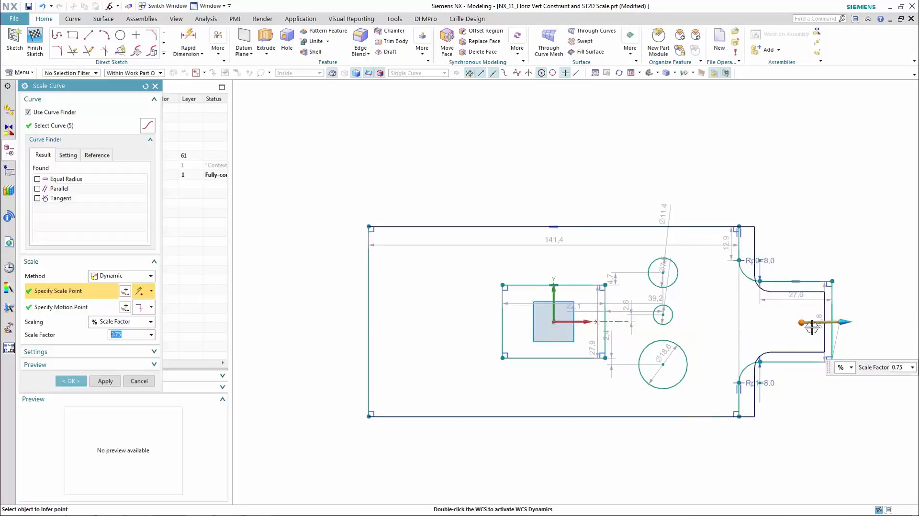
left_click_drag(727, 317, 311, 325)
mouse_move(842, 322)
left_mouse_down()
mouse_move(886, 322)
mouse_move(850, 330)
left_mouse_up()
left_click_drag(310, 324, 638, 457)
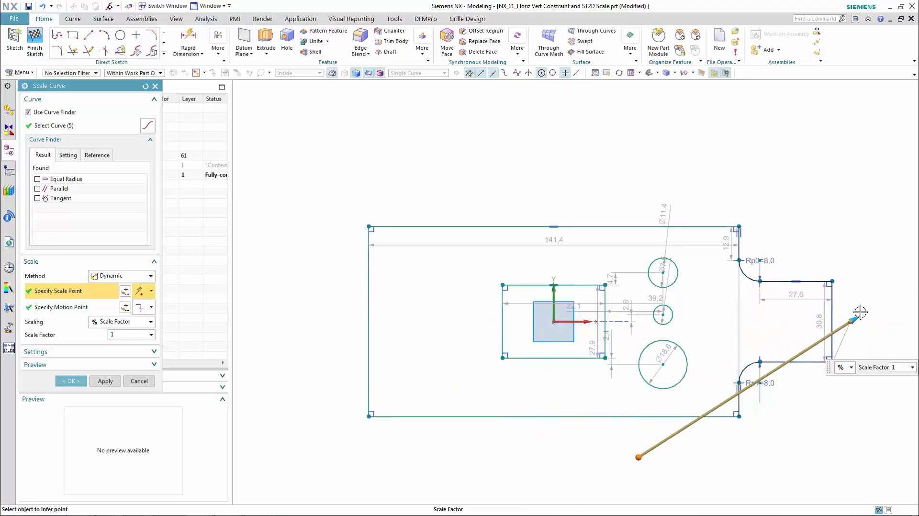
left_click_drag(858, 317, 813, 341)
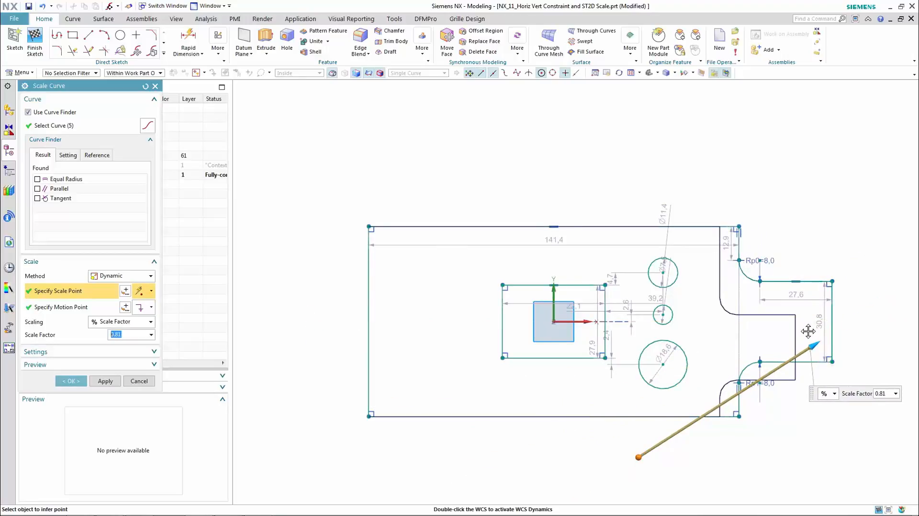
left_click(125, 381)
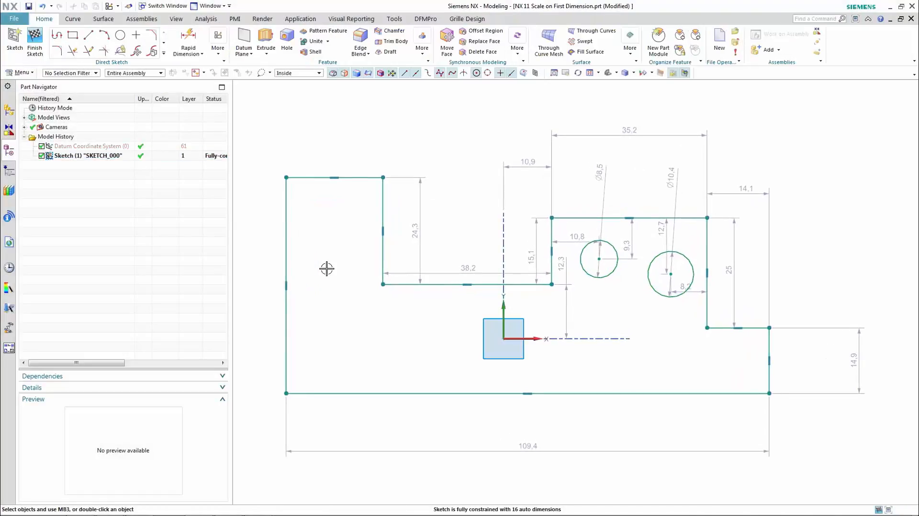
- Set the vertical dimension beside the tall left block to 50 mm and shift the raised right block's upper-right corner
double_click(421, 235)
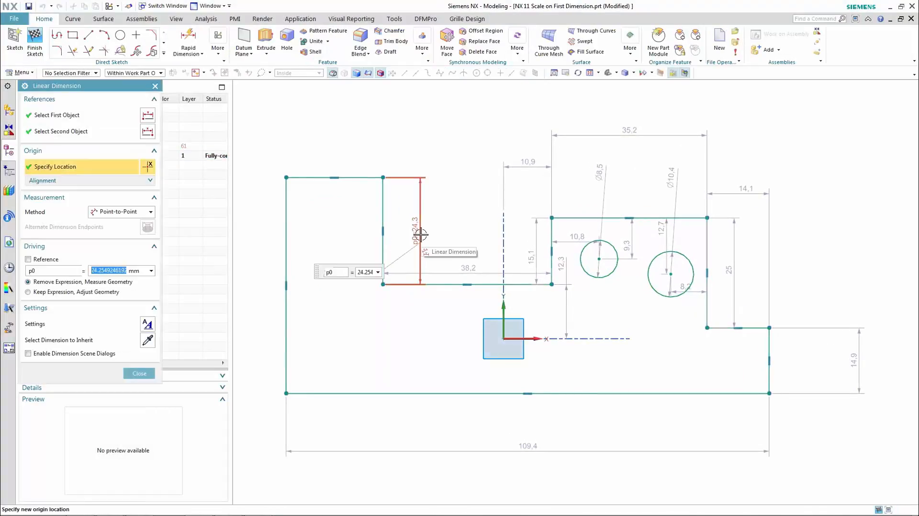
type("50")
key("Return")
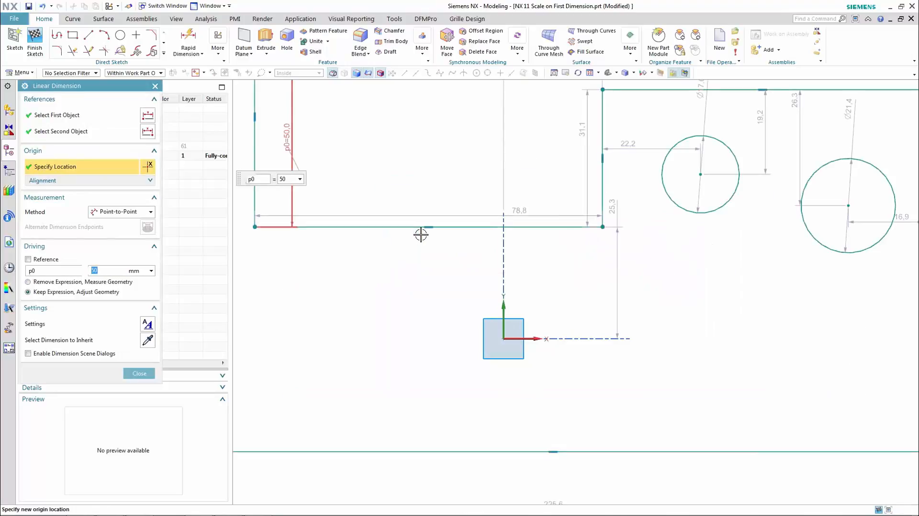
middle_click(485, 394)
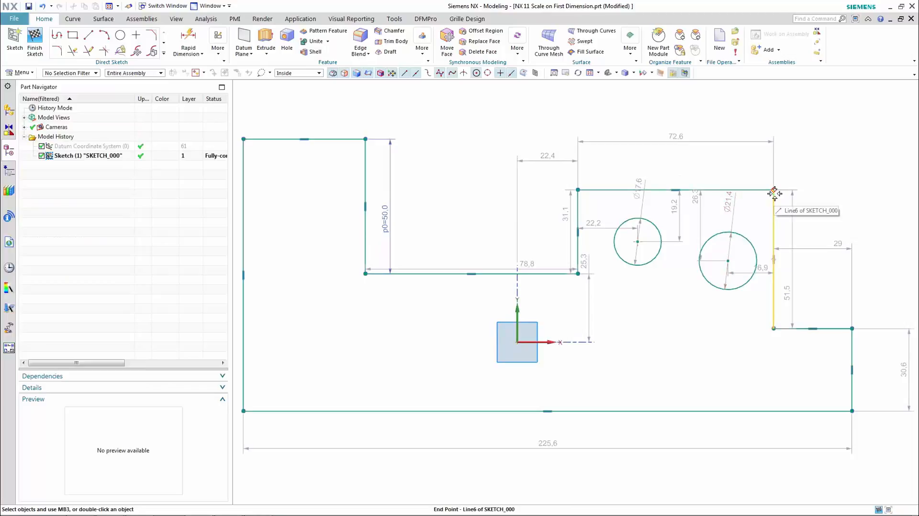
mouse_move(773, 190)
left_mouse_down()
mouse_move(765, 217)
mouse_move(762, 205)
left_mouse_up()
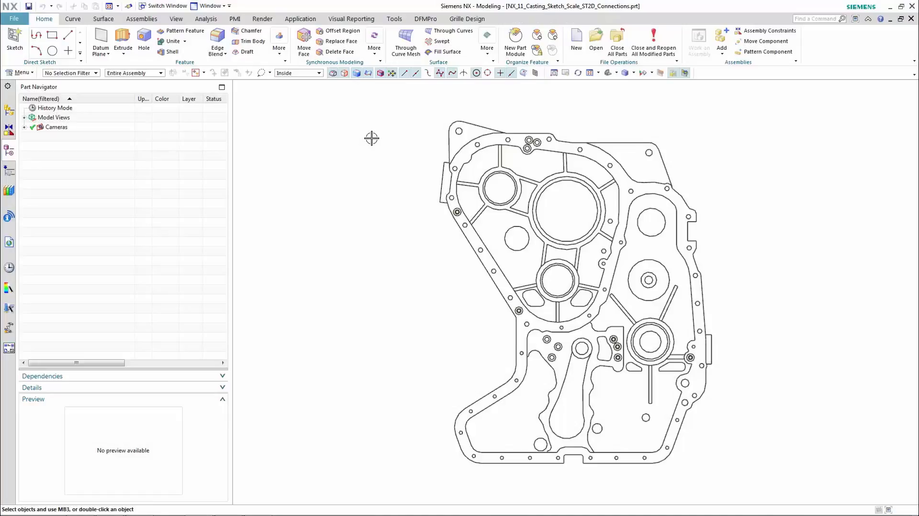
- Create a sketch on the inferred plane, add all of the casting curves to it, and accept the optimal large-sketch settings
left_click(14, 40)
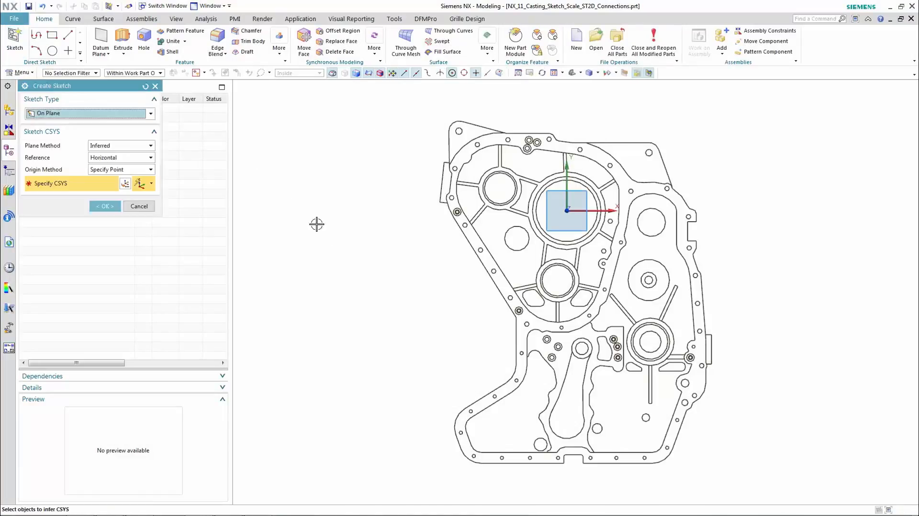
middle_click(362, 248)
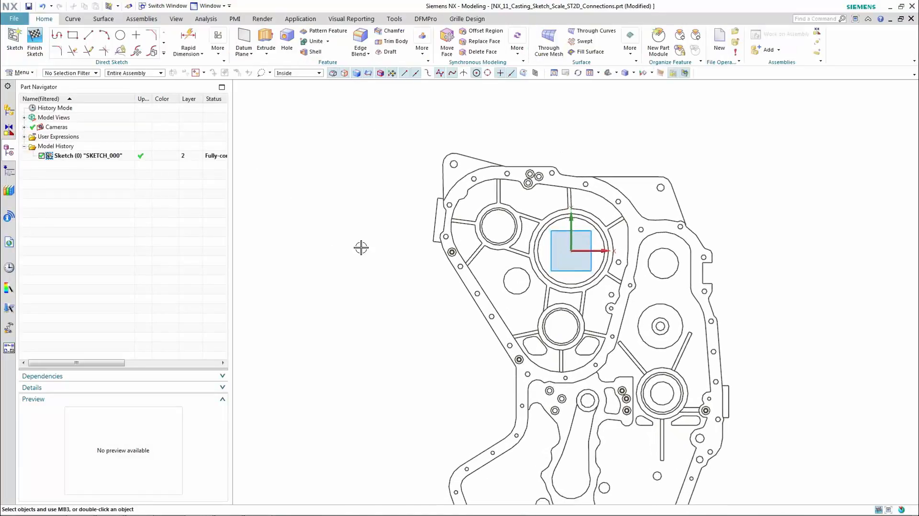
left_click(164, 55)
left_click(55, 146)
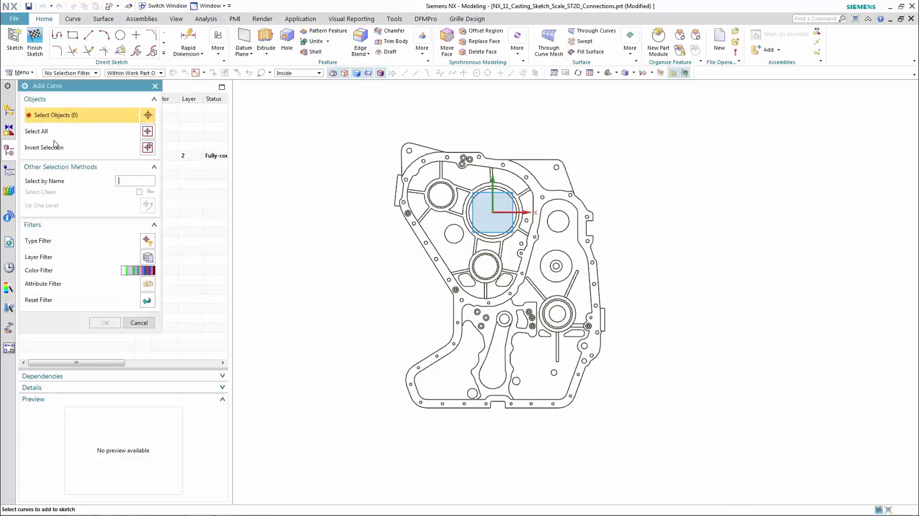
left_click(147, 131)
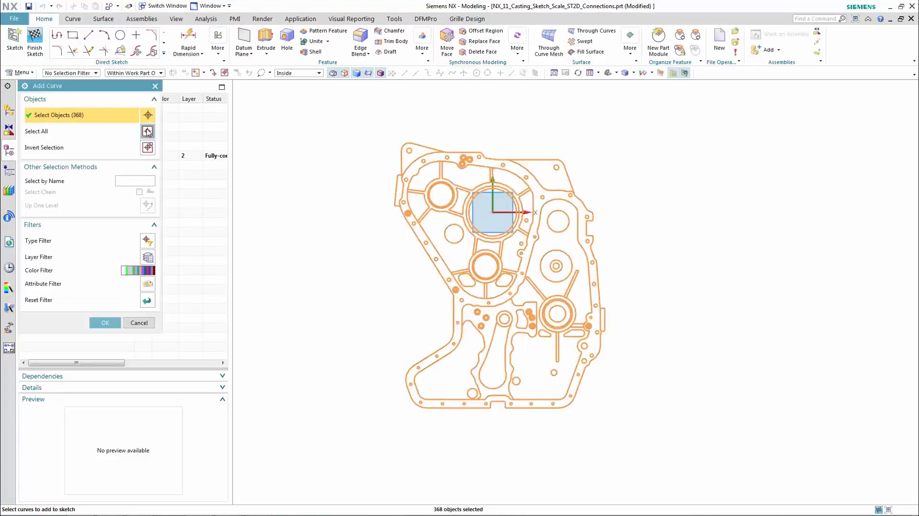
left_click(106, 322)
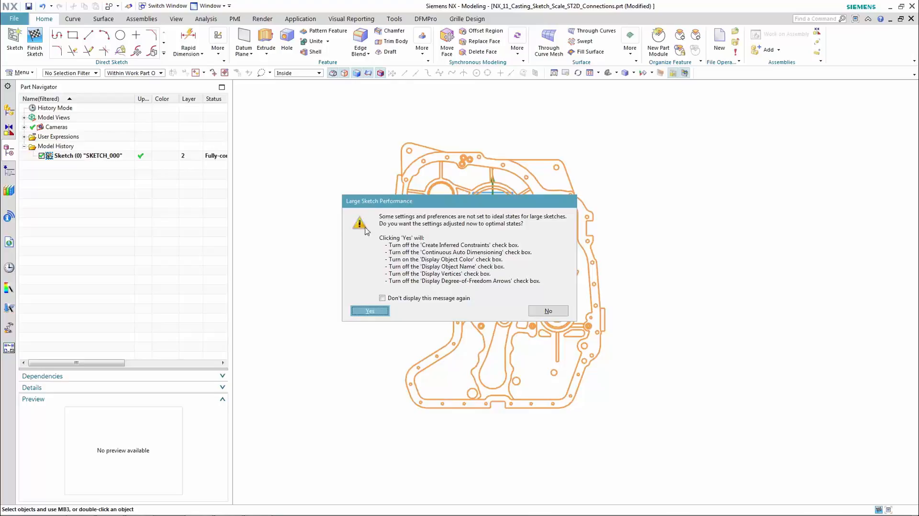
left_click(370, 311)
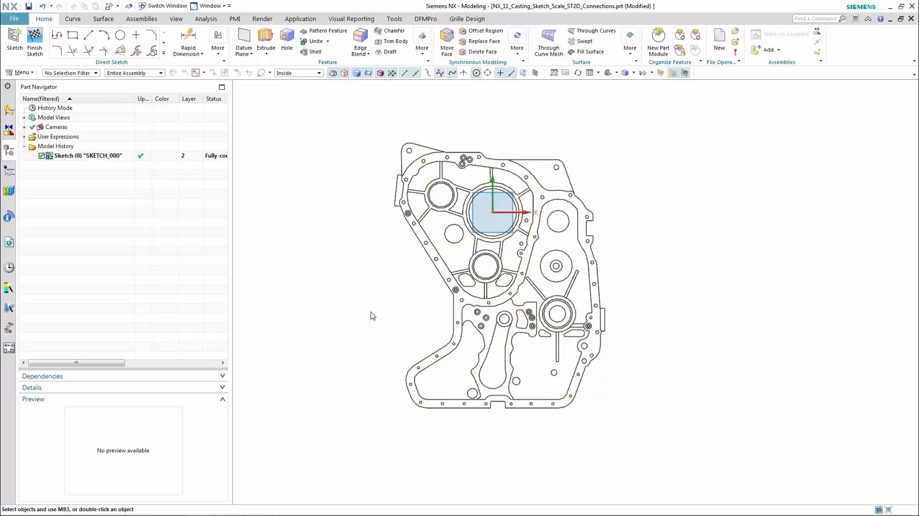
- Dimension the diameter of the casting's large bore around the sketch origin and set it to 250 mm
middle_click_drag(359, 297, 405, 342, "shift")
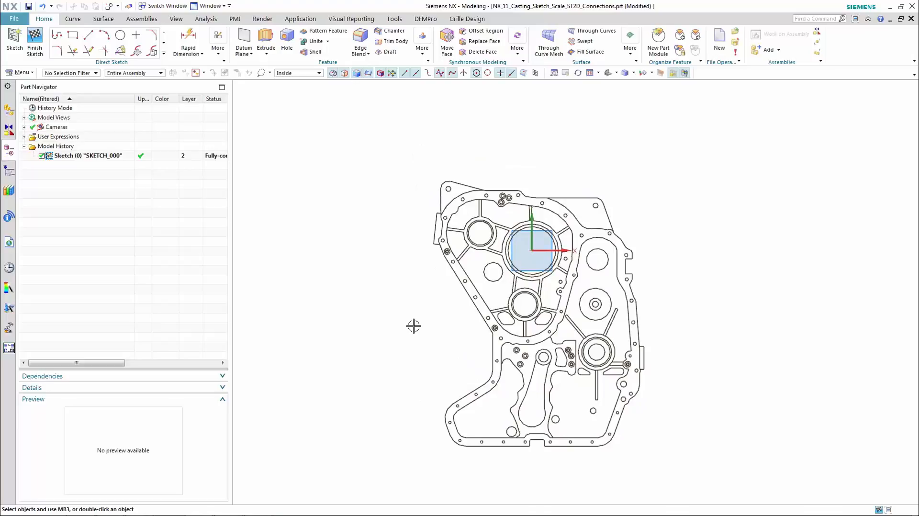
key("d")
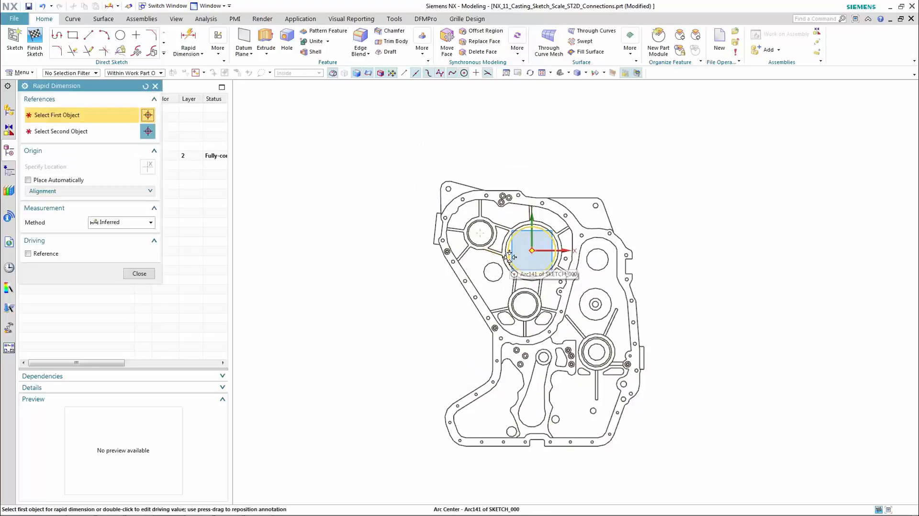
left_click(509, 257)
left_click(360, 255)
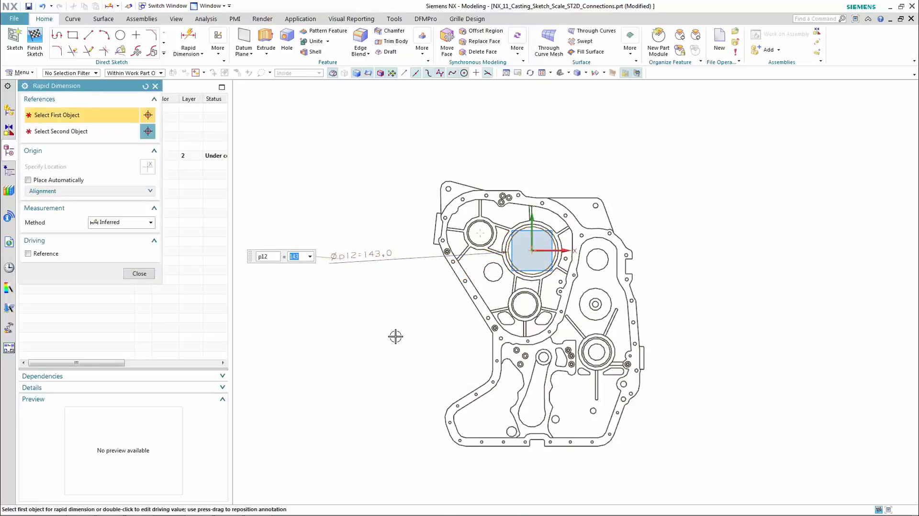
type("250")
key("Return")
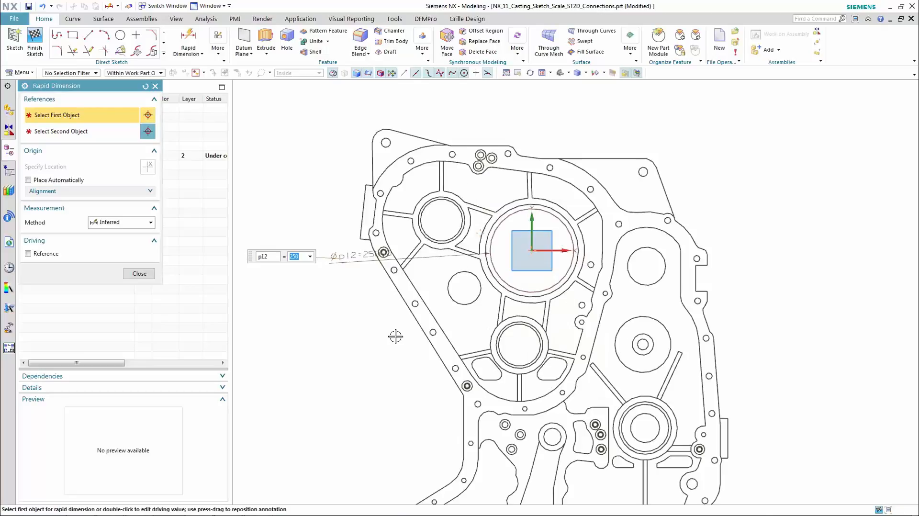
key("Escape")
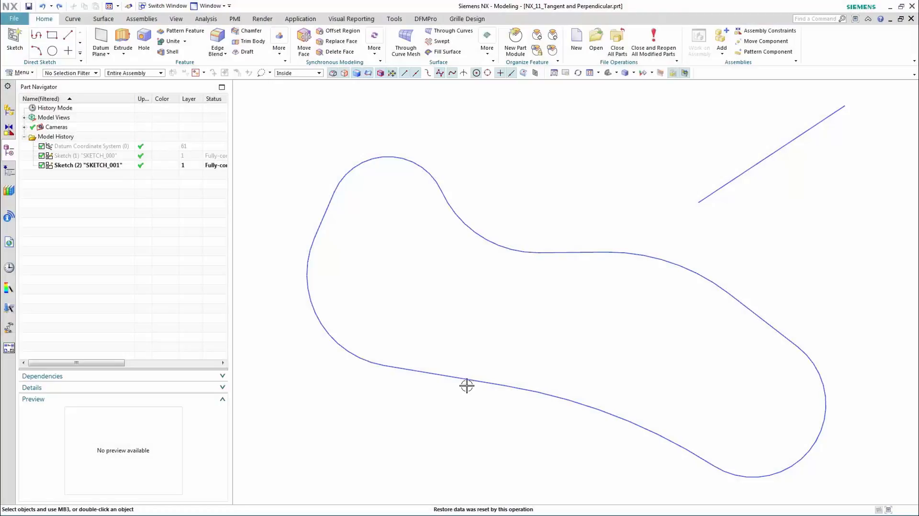
- In the Tangent and Perpendicular part, open the outline sketch for editing and draw a 50 mm diameter circle centred on the angled line's lower end
double_click(469, 379)
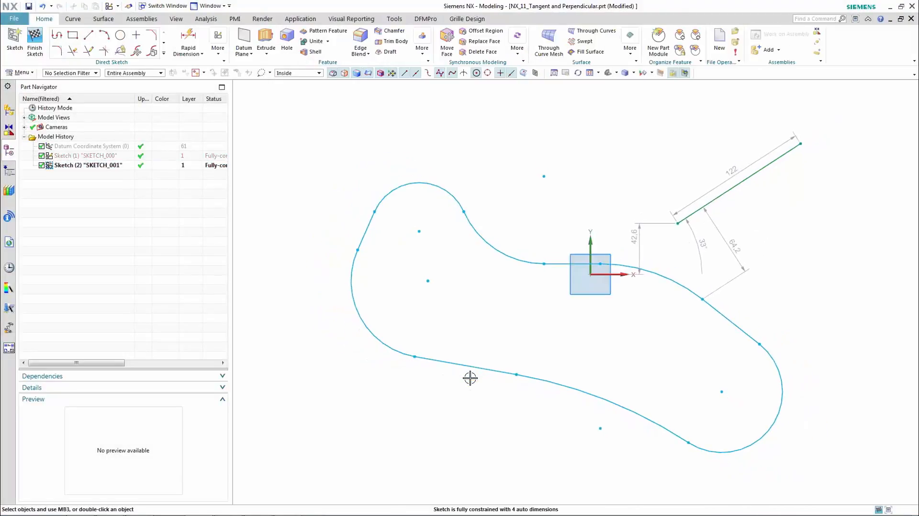
left_click(121, 35)
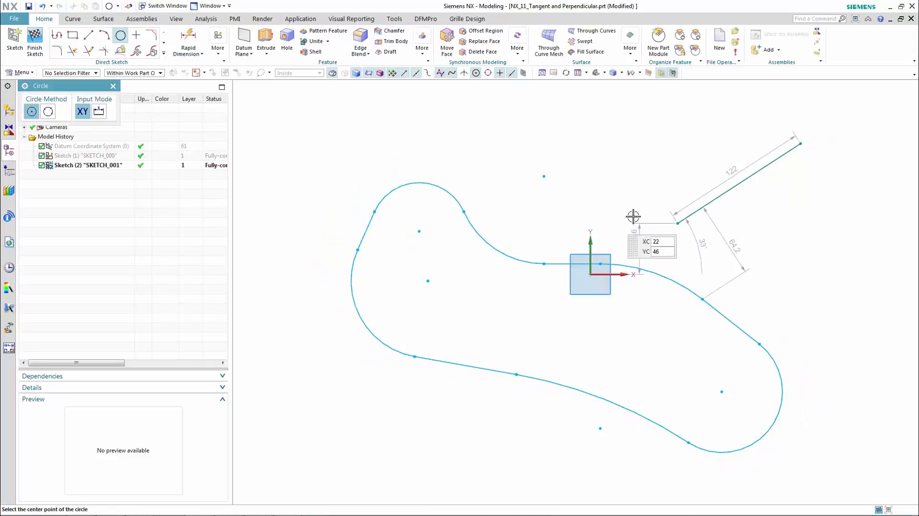
left_click(679, 222)
type("50")
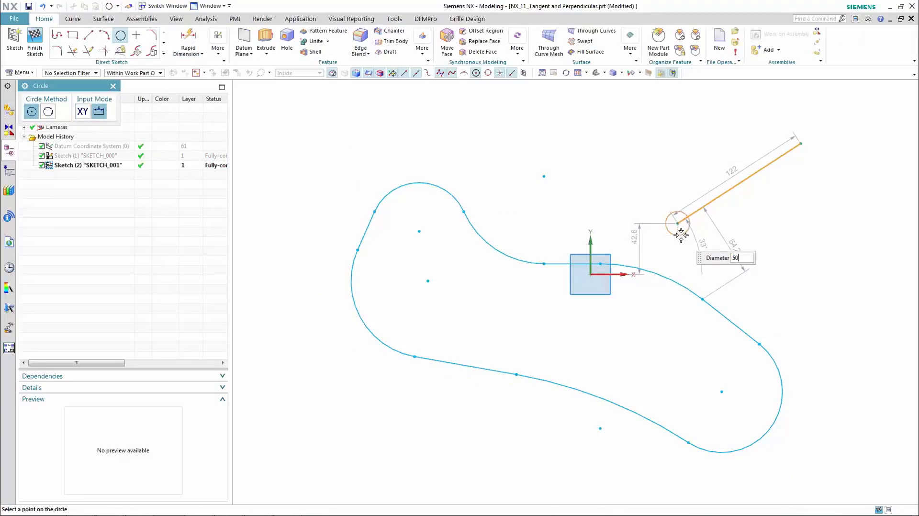
key("Return")
scroll(765, 253, "down", 1)
key("Escape")
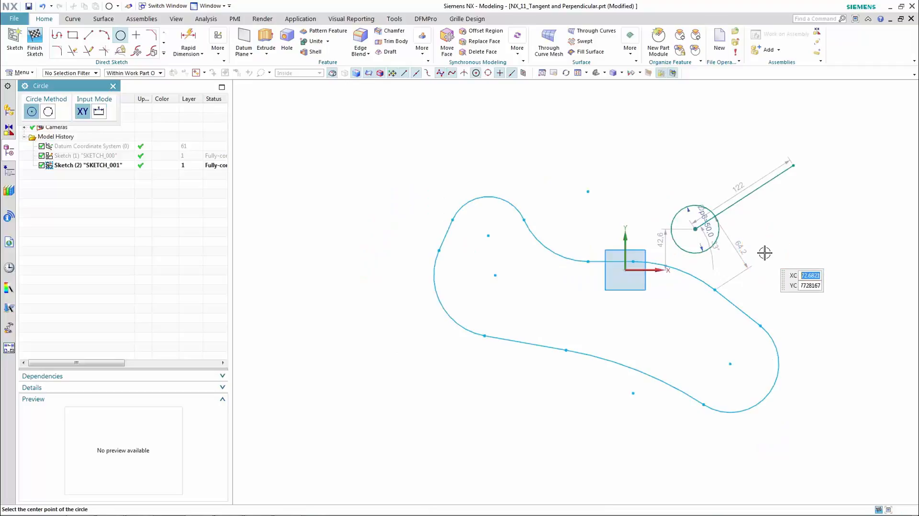
scroll(752, 281, "up", 1)
key("Escape")
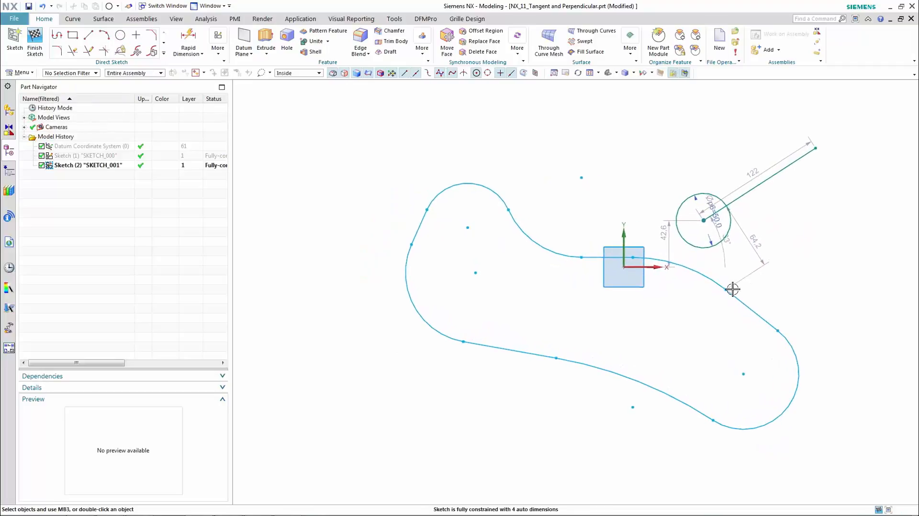
- Constrain the circle to the closed outline with Tangent to String, using the arc just below the circle
left_click(703, 248)
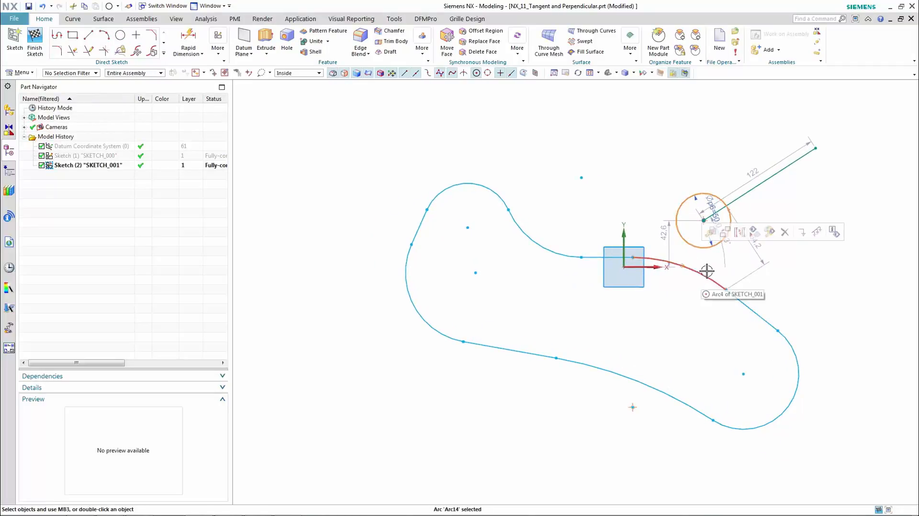
left_click(707, 271)
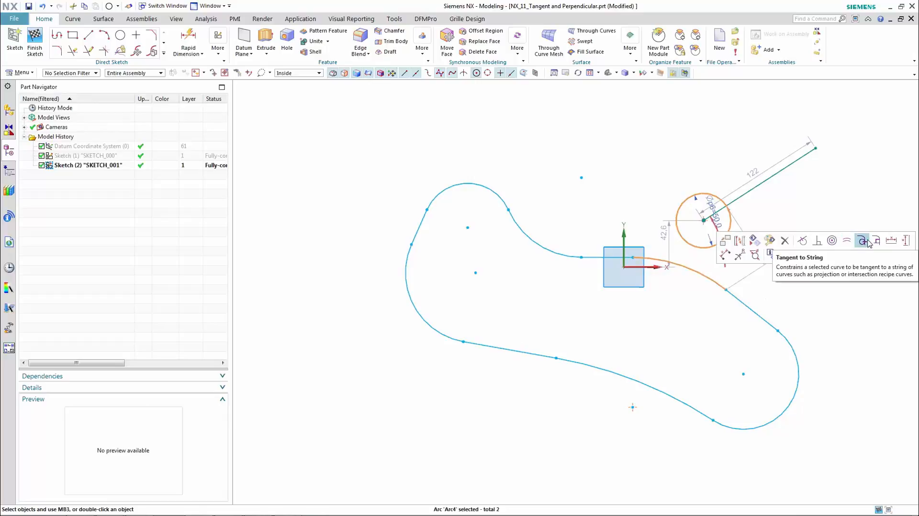
left_click(868, 243)
- Constrain the angled line to the closed outline with Perpendicular to String, using the same upper arc
left_click(751, 209)
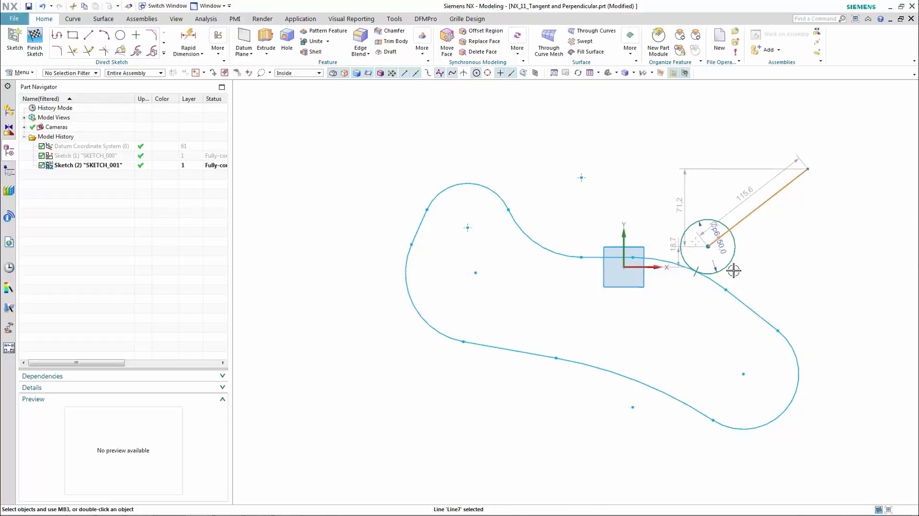
left_click(708, 280)
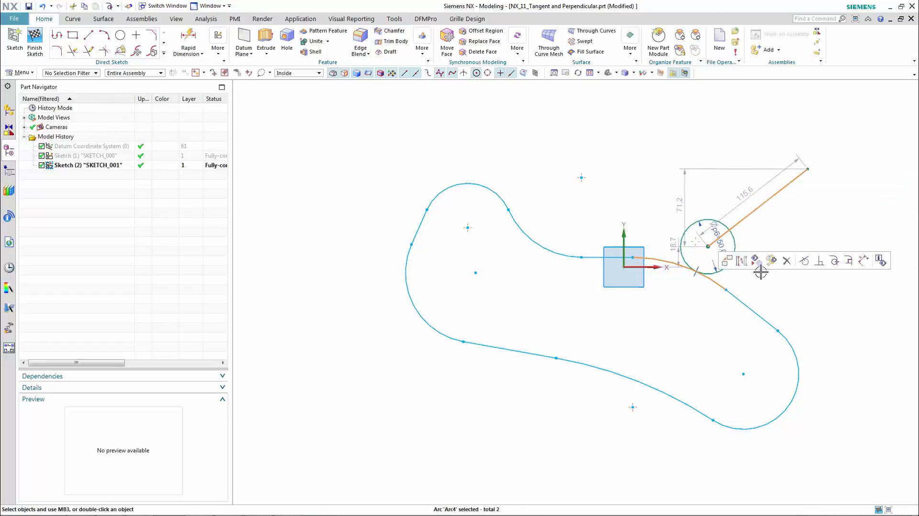
left_click(848, 261)
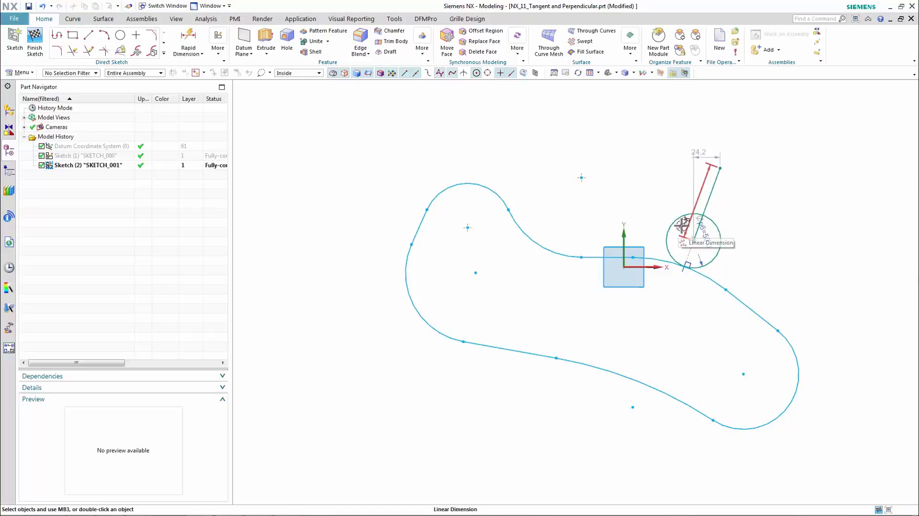
- Set the length dimension of the line starting at the circle's centre to 125 mm
double_click(679, 224)
type("125")
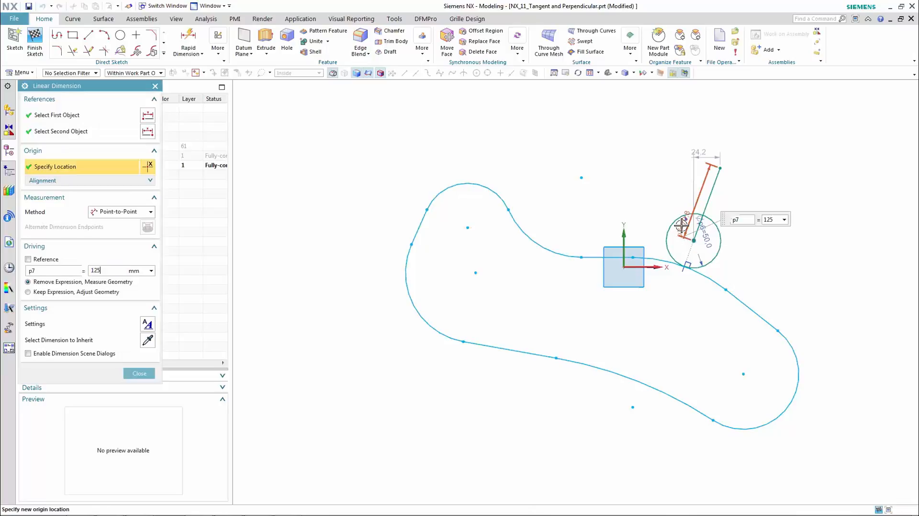
key("Return")
middle_click(682, 225)
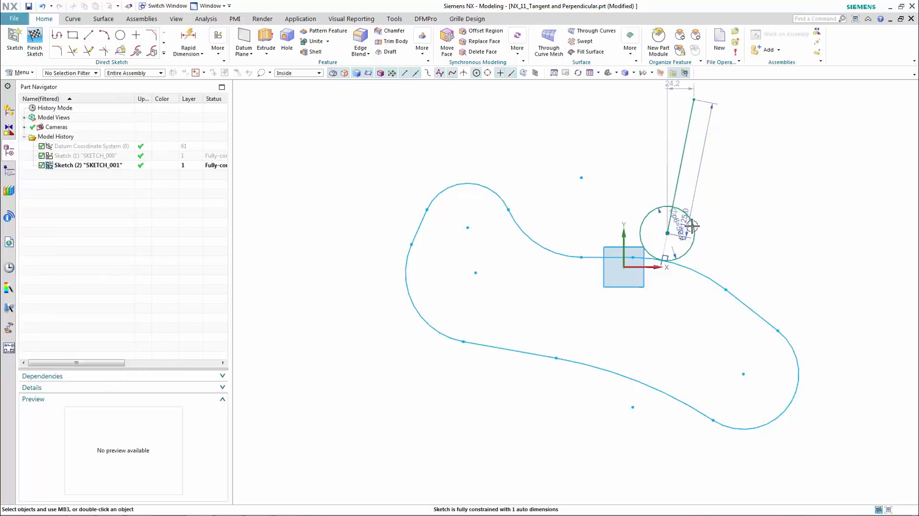
- Move the circle and its attached line around the closed outline, leaving them on the arc just past the sketch origin
left_click_drag(667, 233, 692, 453)
left_click_drag(794, 445, 675, 256)
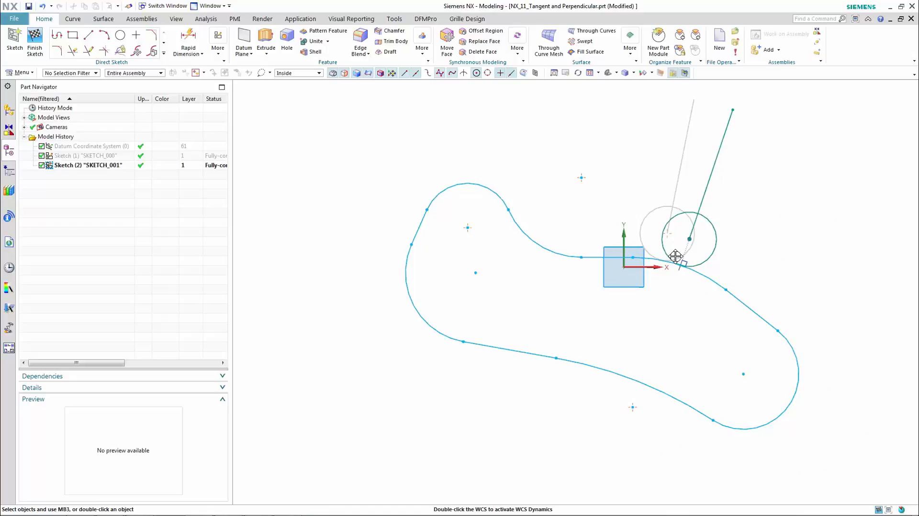
left_click_drag(676, 256, 675, 256)
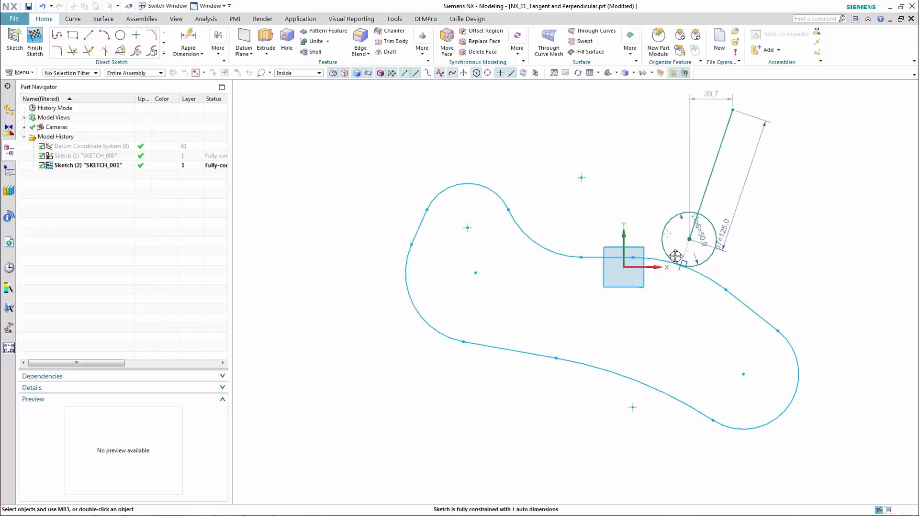